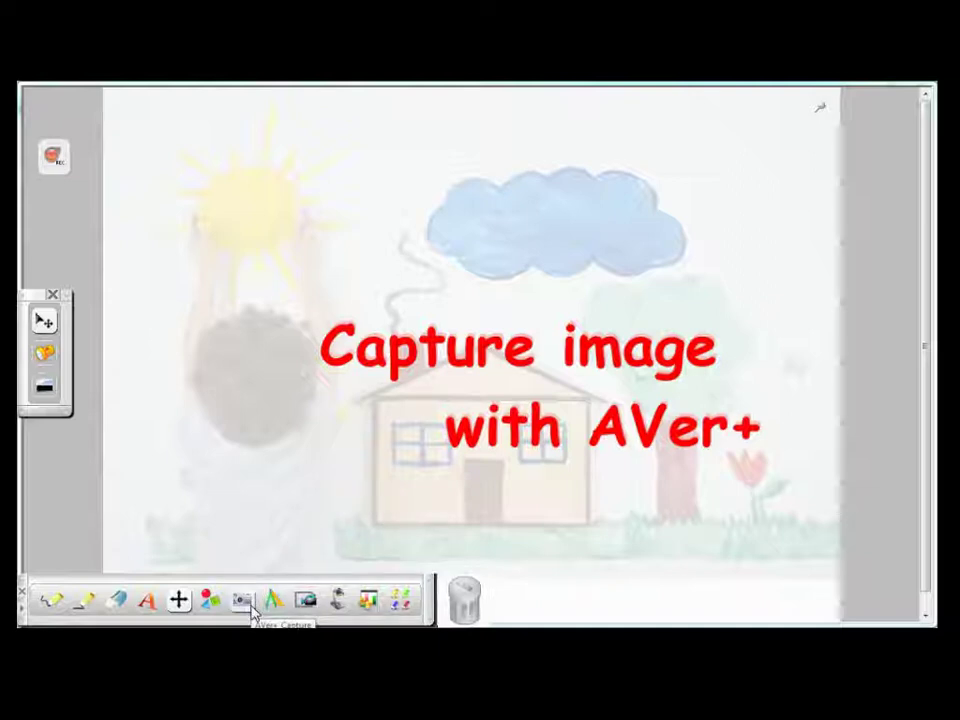
Step: Bring up the capture toolbox and choose the Region Capture mode
{"action": "left_click", "coordinate": [251, 611]}
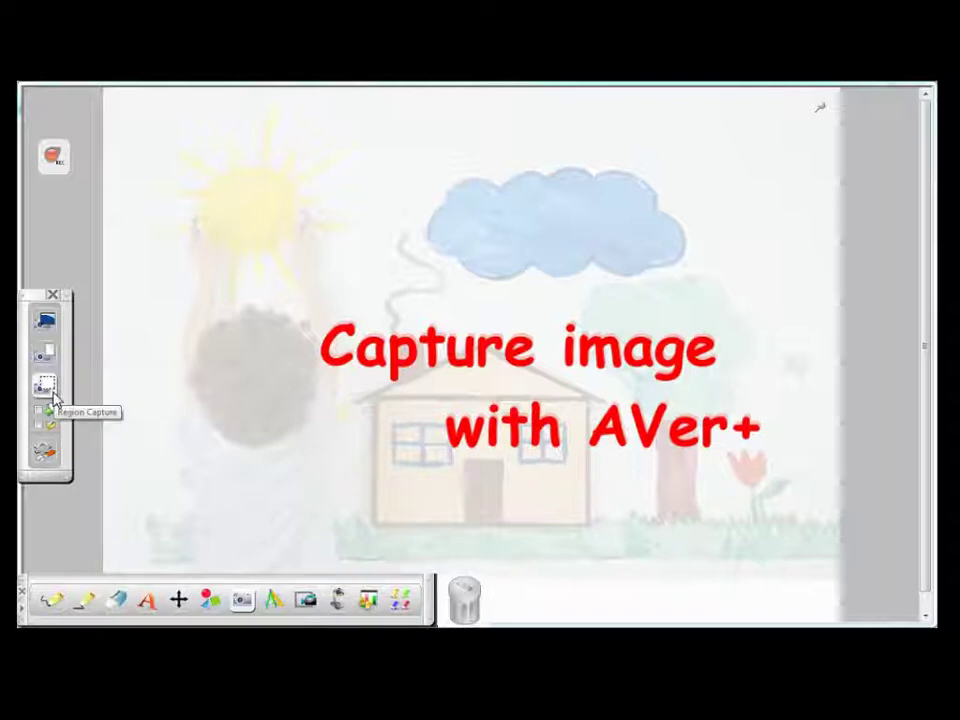
{"action": "left_click", "coordinate": [46, 386]}
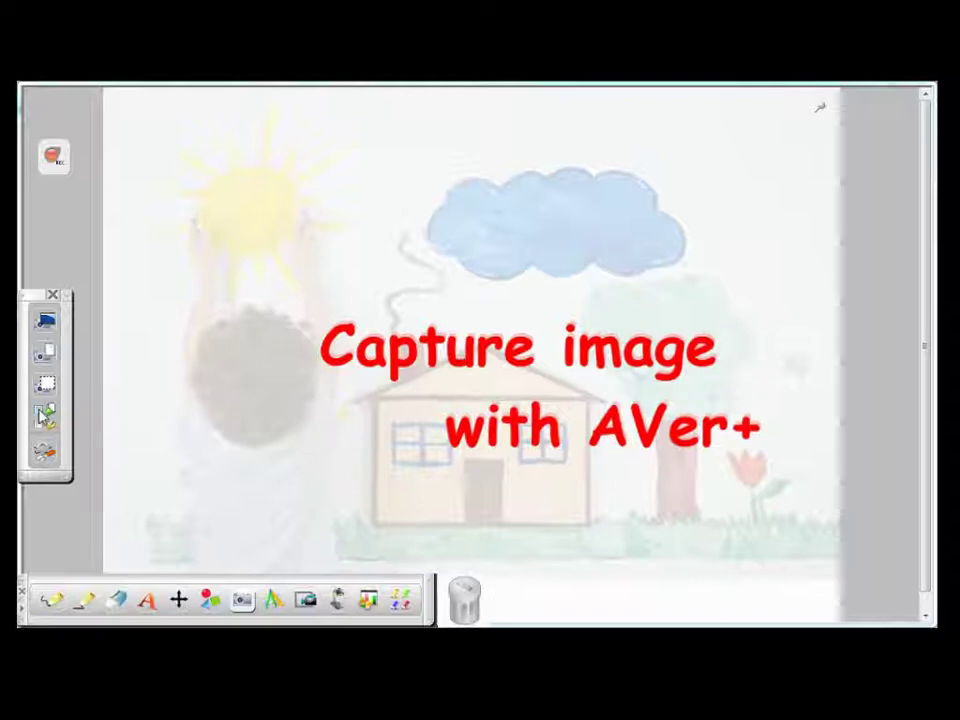
Step: Set captures to save to the Desktop as 'Capture', then capture the full screen onto the page
{"action": "left_click", "coordinate": [44, 452]}
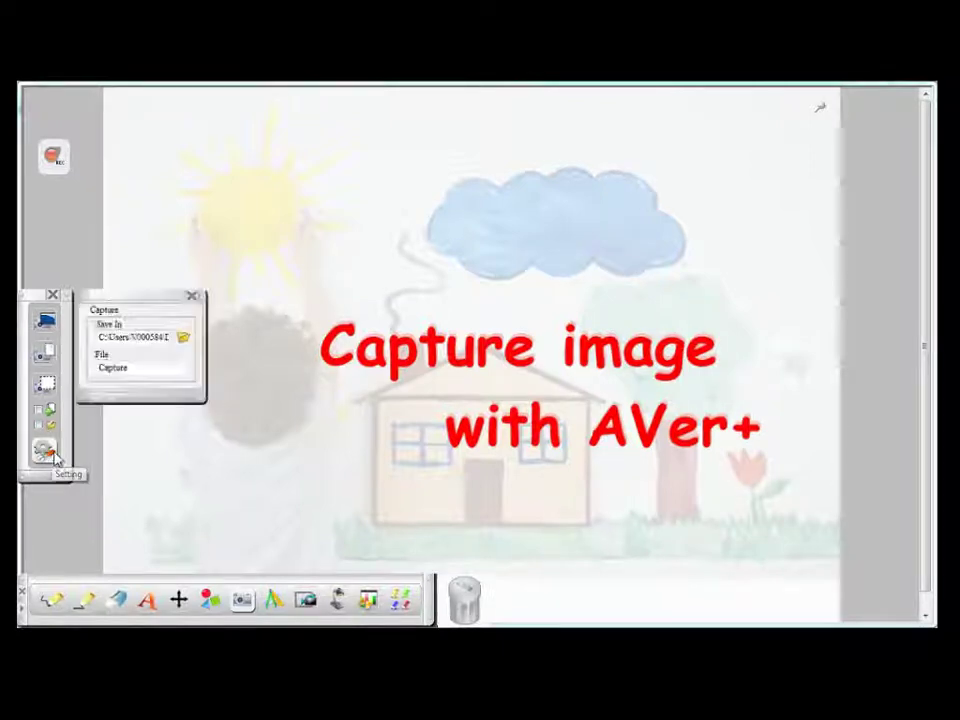
{"action": "left_click", "coordinate": [184, 340]}
{"action": "left_click", "coordinate": [70, 285]}
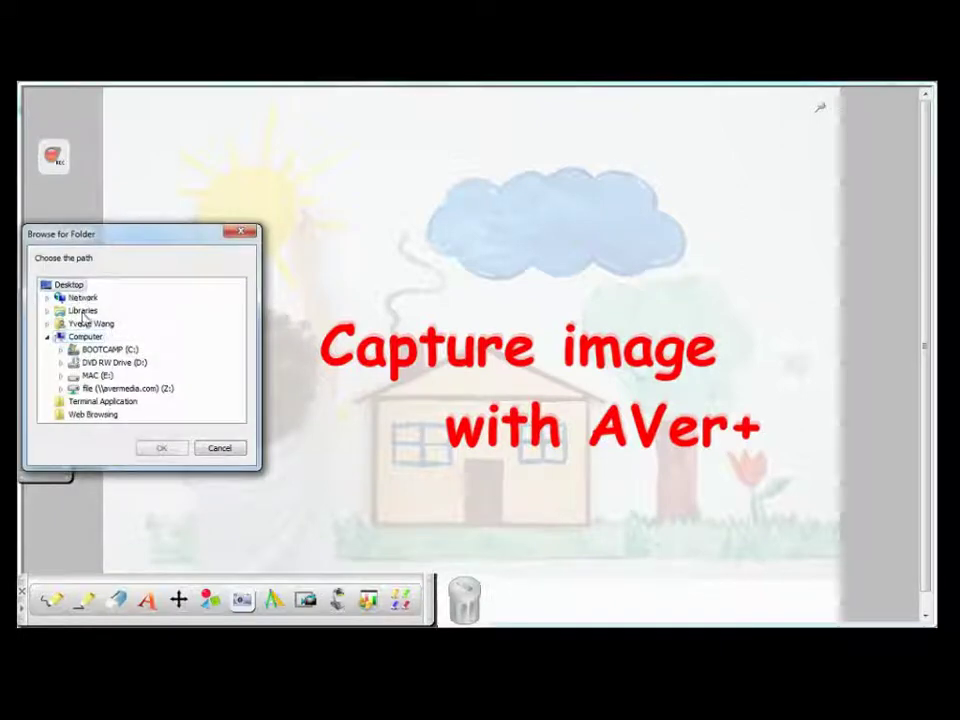
{"action": "left_click", "coordinate": [163, 448]}
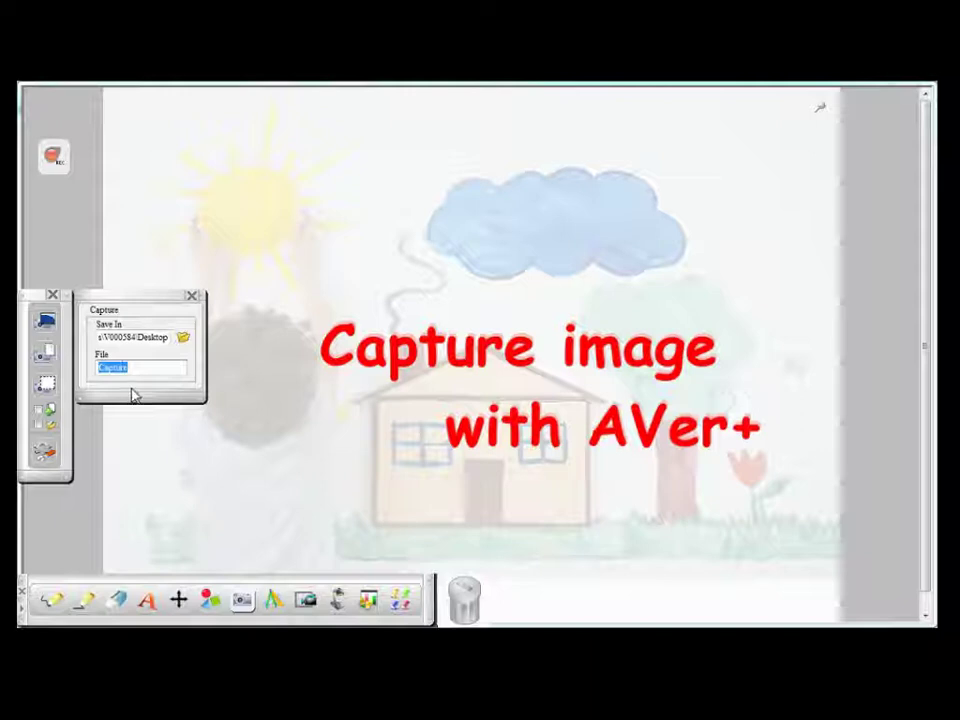
{"action": "left_click", "coordinate": [191, 296]}
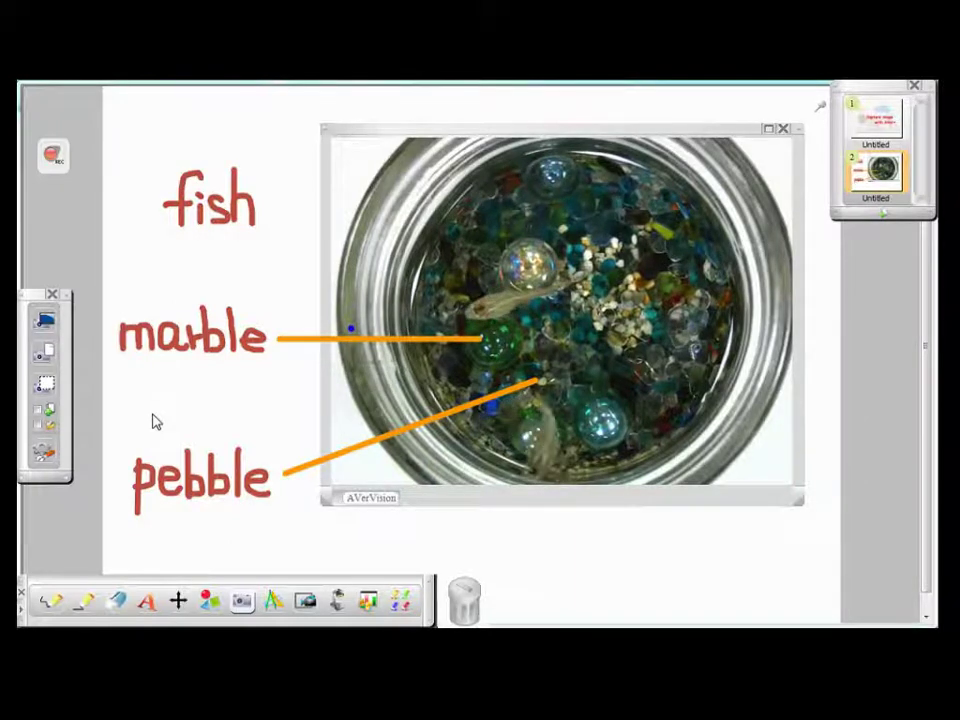
{"action": "left_click", "coordinate": [44, 320]}
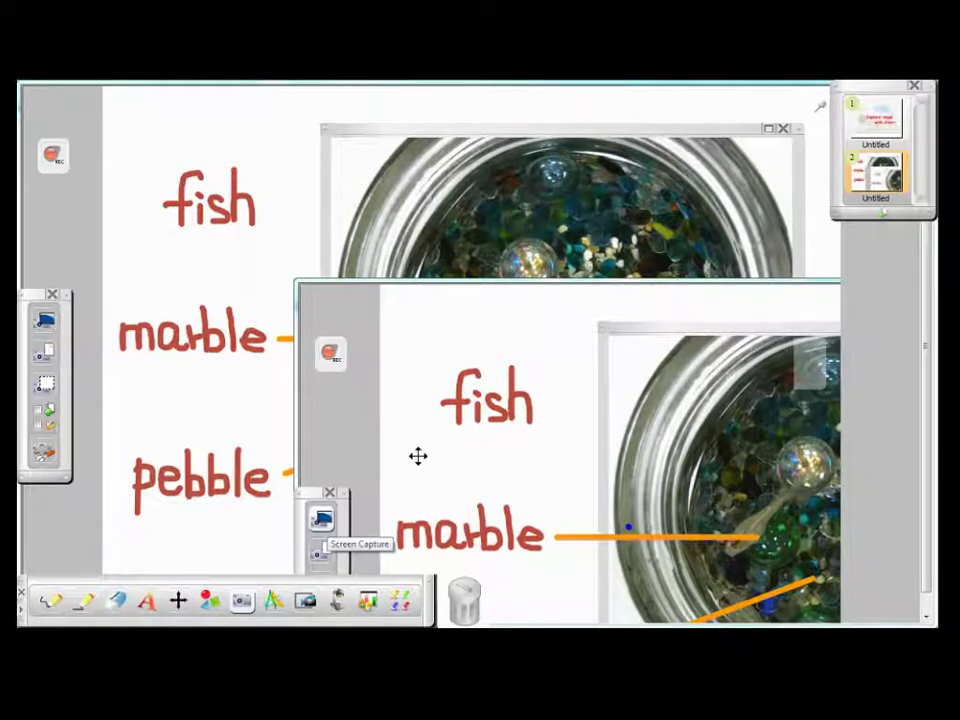
Step: Reposition the full-screen snapshot on the page and save it to a new third page
{"action": "left_click_drag", "start_coordinate": [383, 435], "coordinate": [335, 280]}
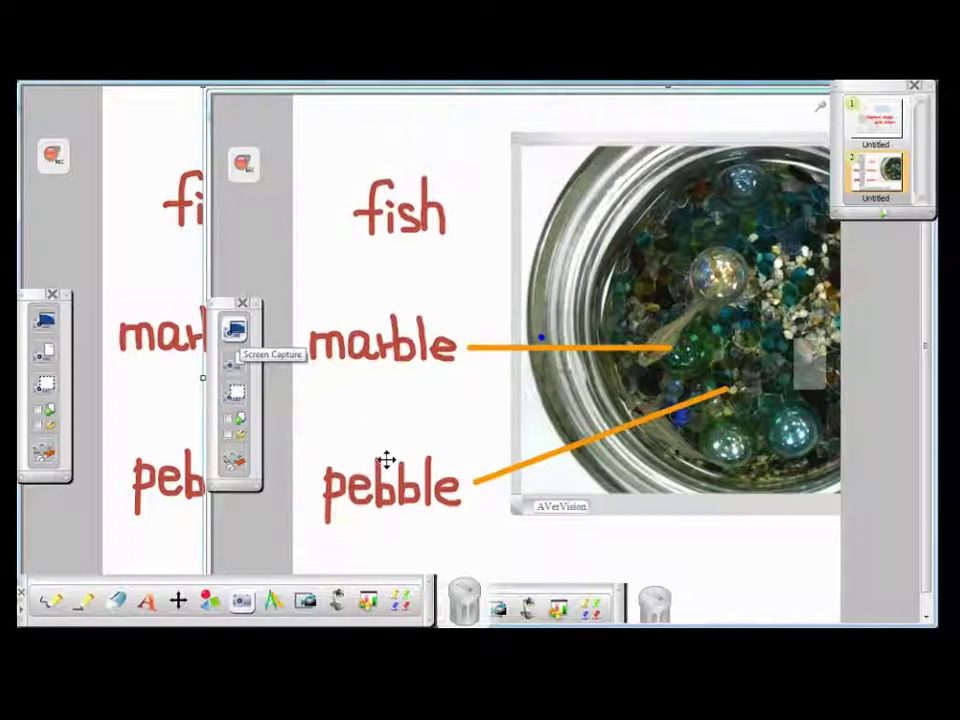
{"action": "left_click_drag", "start_coordinate": [388, 471], "coordinate": [464, 603]}
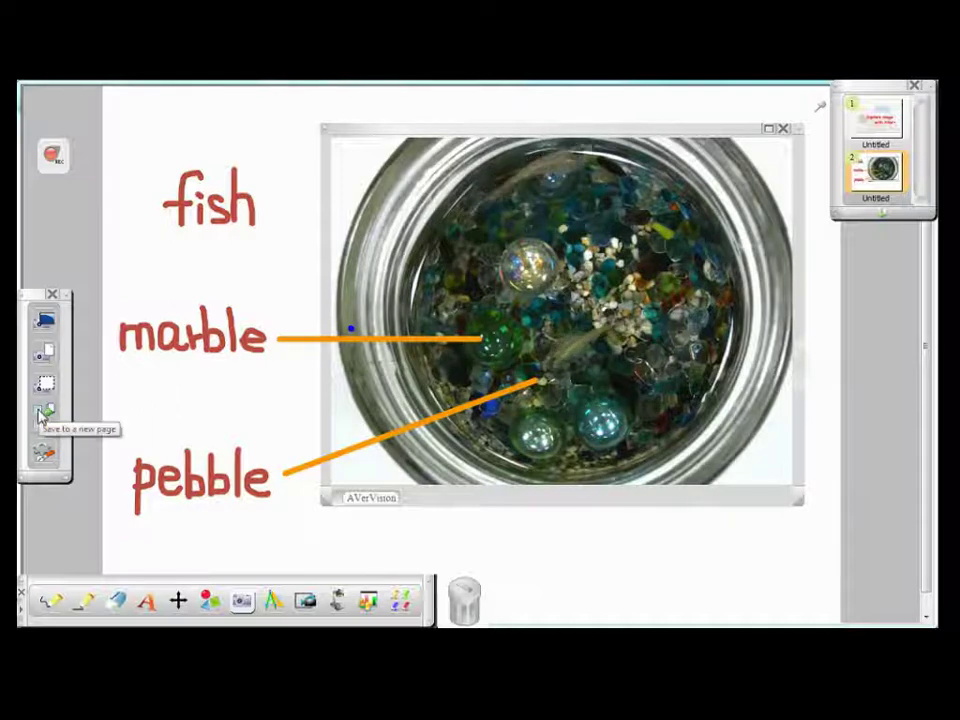
{"action": "left_click", "coordinate": [45, 357]}
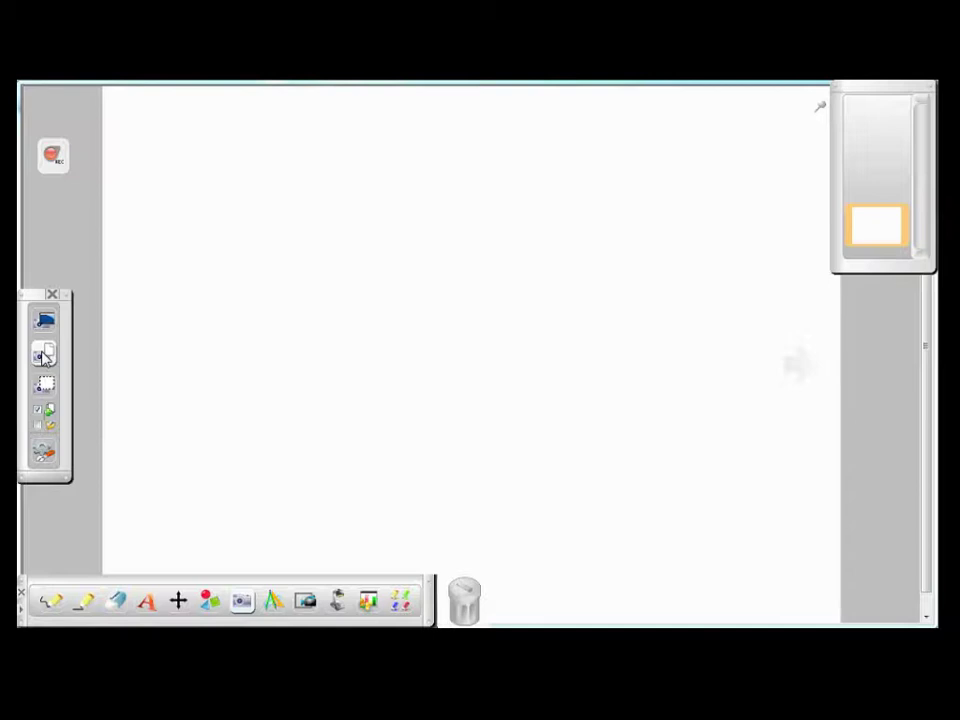
Step: Drag the page 3 screenshot left and down twice, then switch back to page 2
{"action": "left_click_drag", "start_coordinate": [311, 420], "coordinate": [212, 459]}
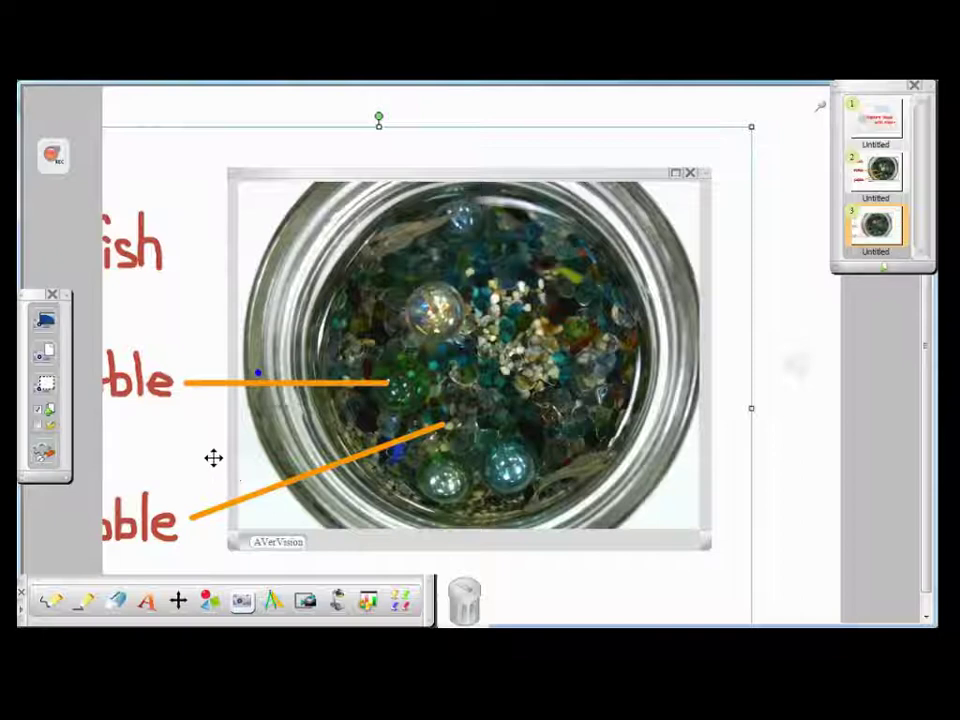
{"action": "left_click_drag", "start_coordinate": [463, 424], "coordinate": [390, 450]}
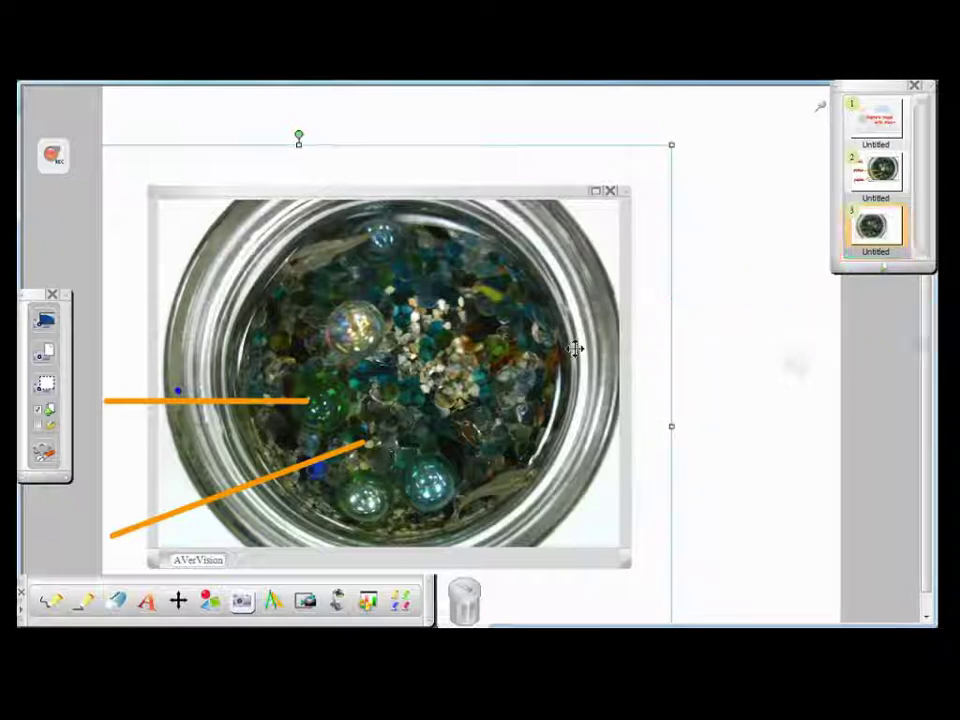
{"action": "left_click", "coordinate": [880, 170]}
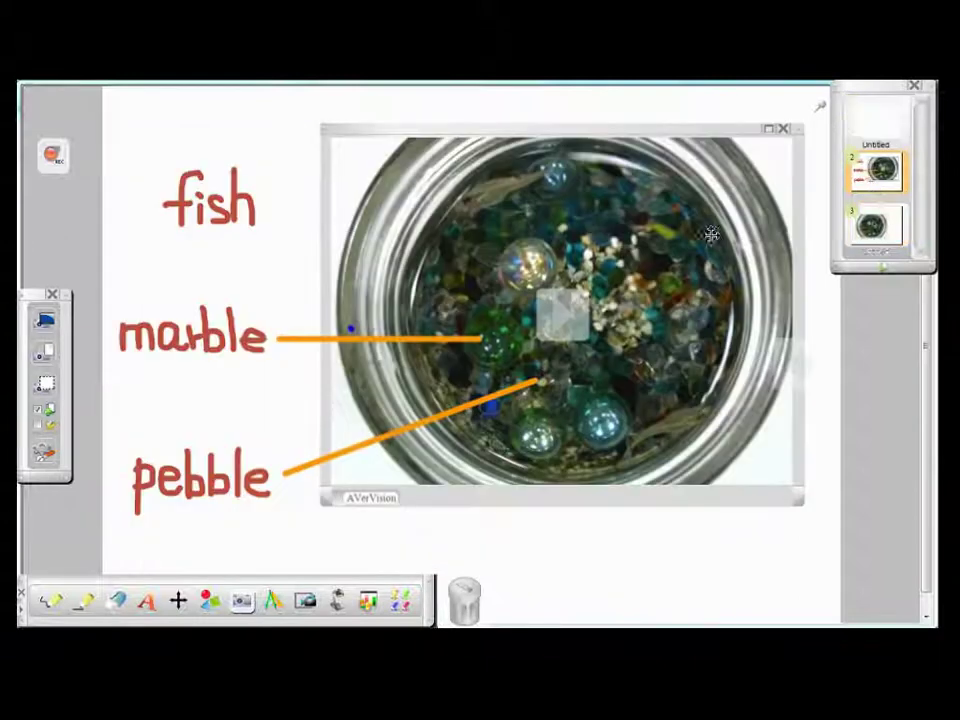
Step: Region-capture the fish area of the jar image and place it over the 'marble' label
{"action": "left_click", "coordinate": [574, 310]}
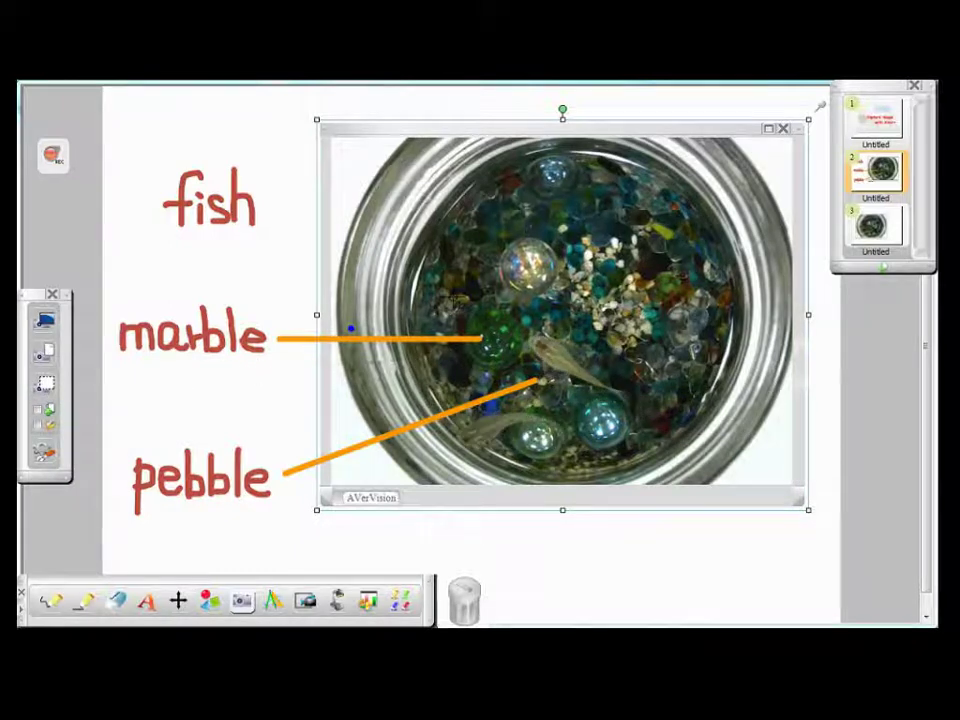
{"action": "left_click_drag", "start_coordinate": [493, 300], "coordinate": [656, 420]}
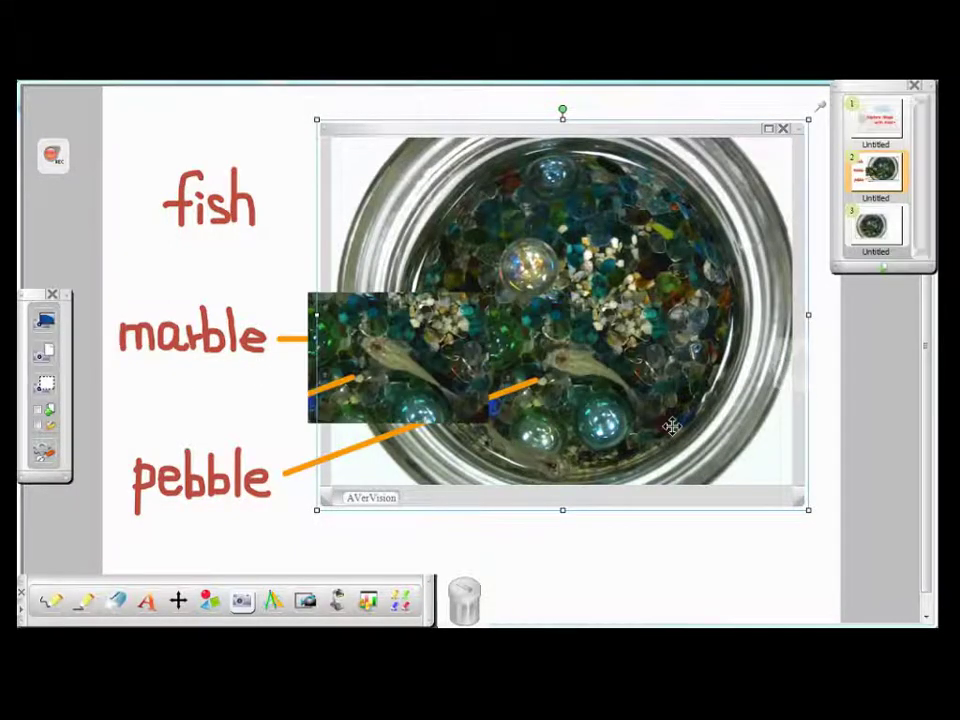
{"action": "left_click_drag", "start_coordinate": [460, 390], "coordinate": [375, 355]}
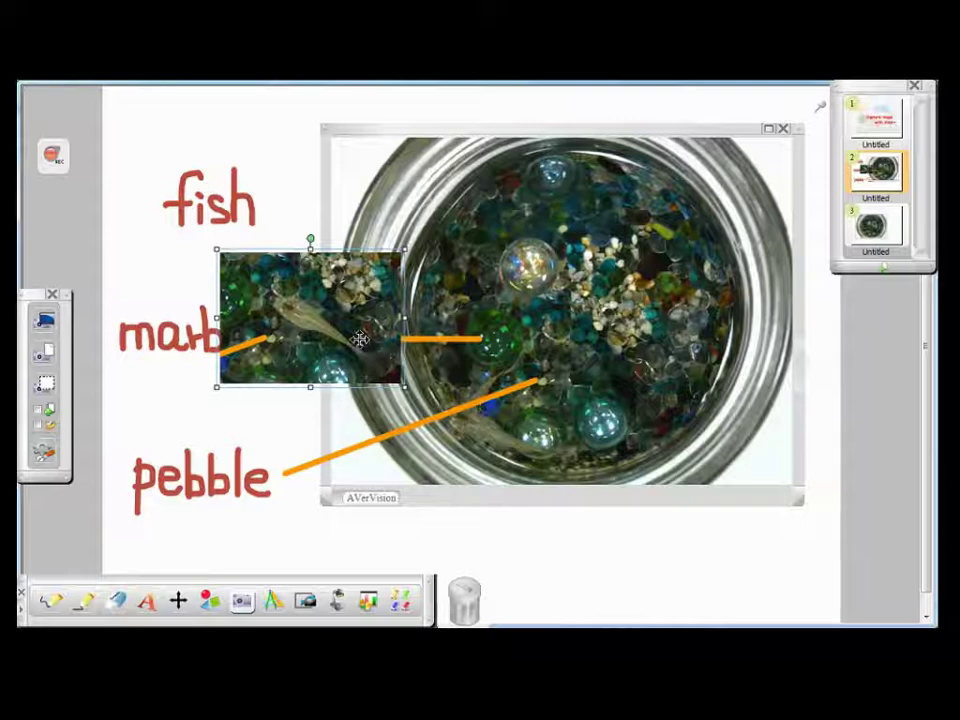
{"action": "left_click", "coordinate": [143, 92]}
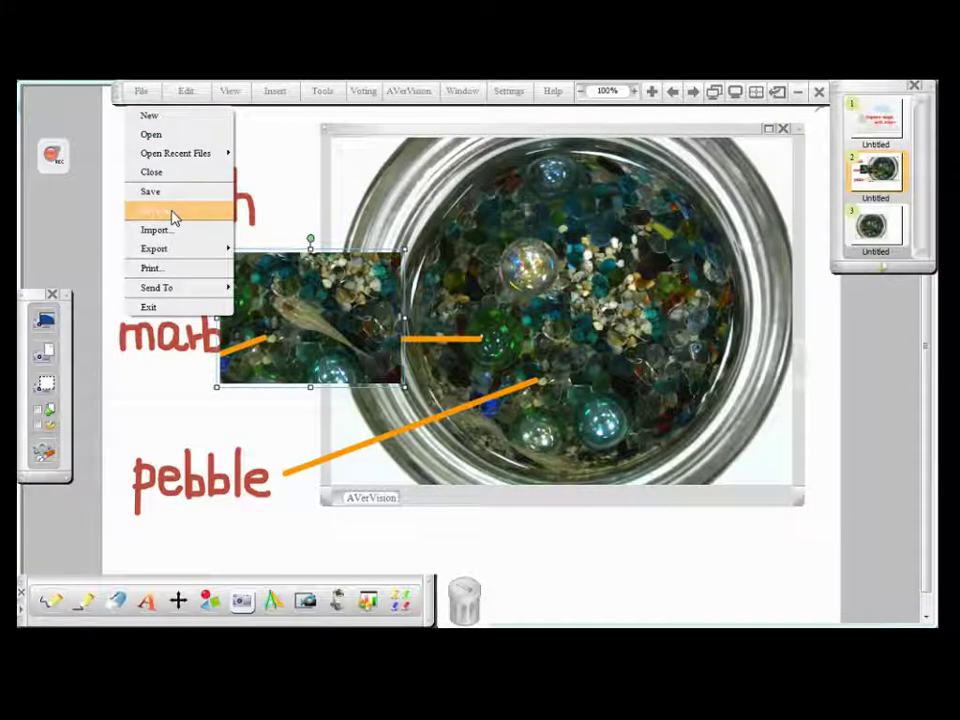
Step: Check the File > Export options, then return to page 2 with the document camera controls
{"action": "mouse_move", "coordinate": [182, 256]}
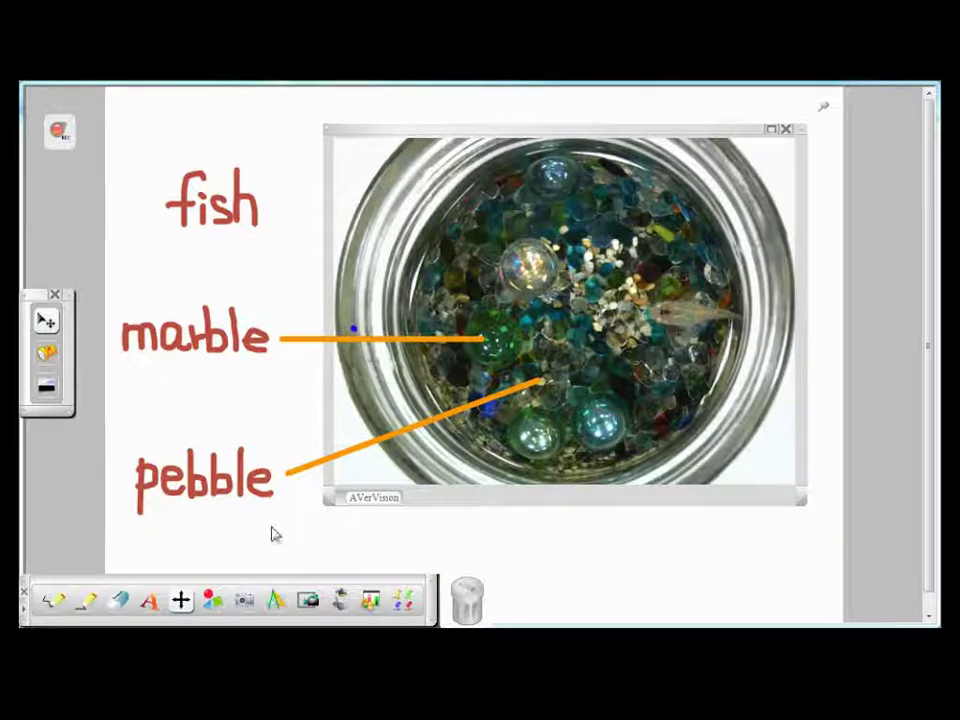
{"action": "left_click", "coordinate": [344, 606]}
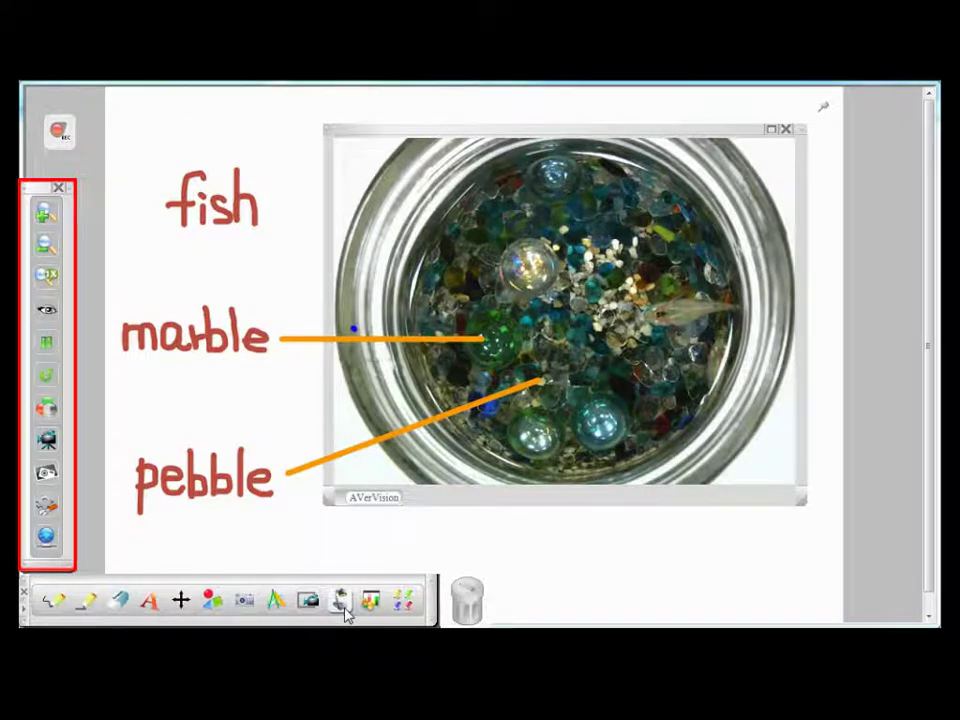
Step: Take a single still capture of the live jar camera image onto page 2
{"action": "left_click", "coordinate": [55, 479]}
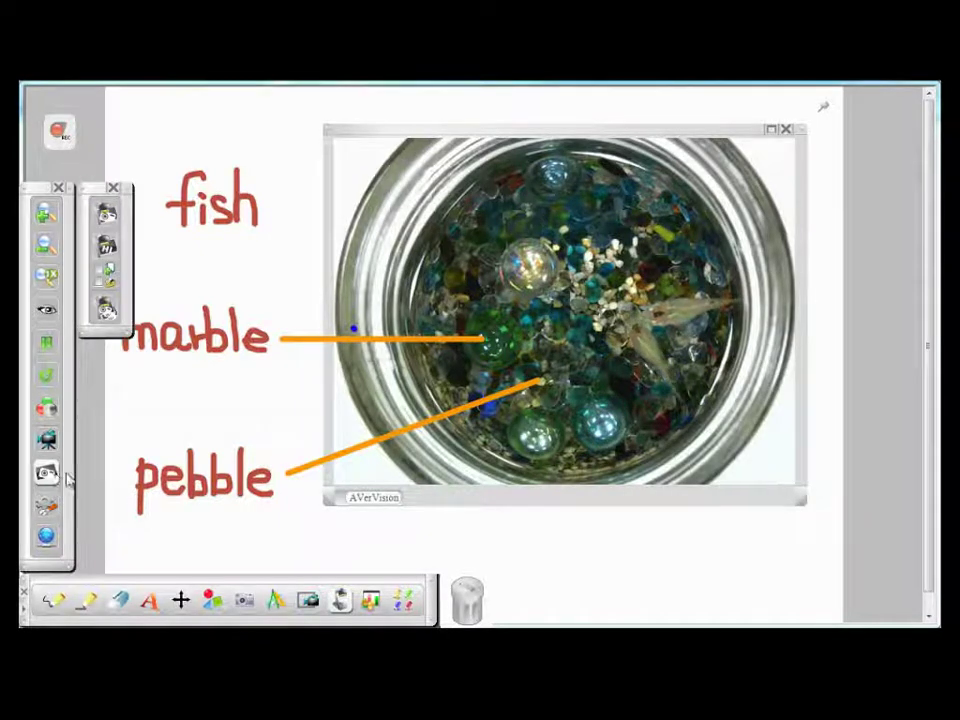
{"action": "left_click", "coordinate": [110, 228]}
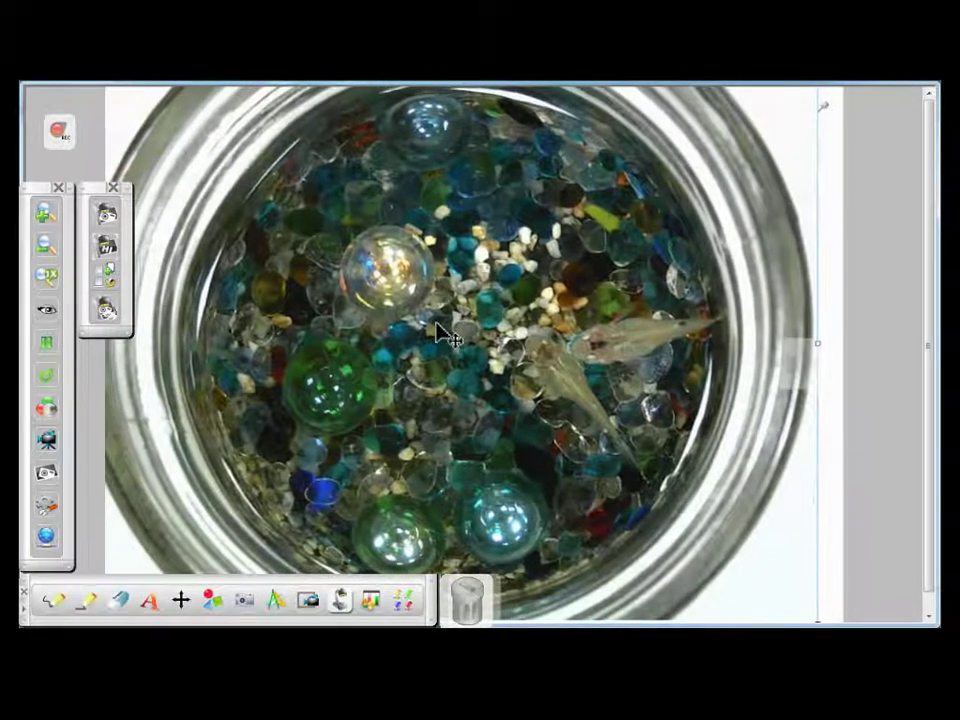
{"action": "left_click_drag", "start_coordinate": [443, 332], "coordinate": [467, 607]}
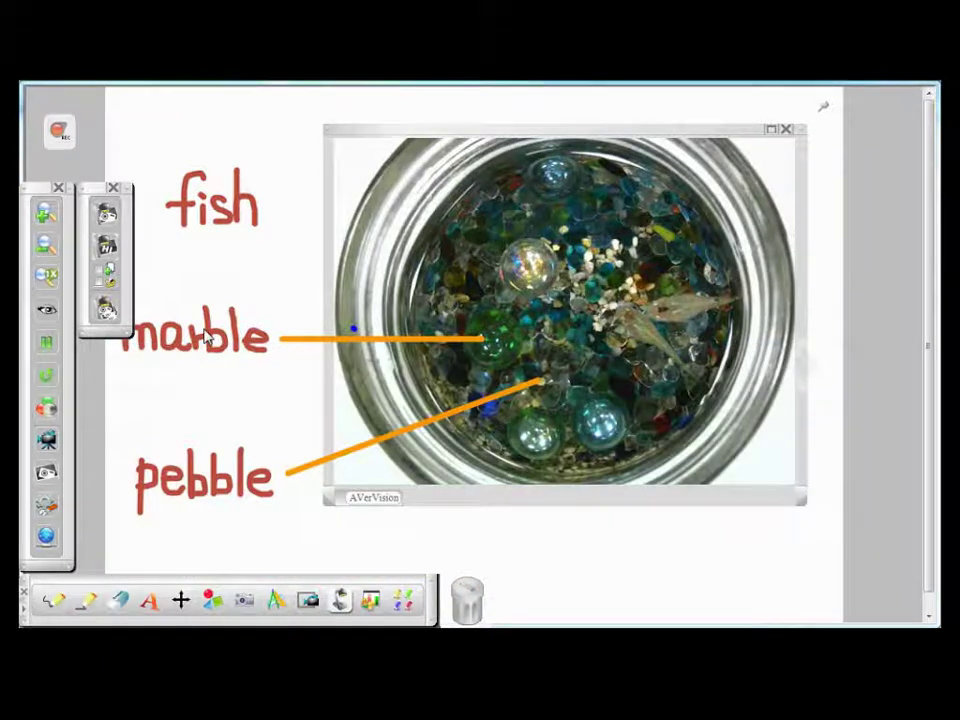
{"action": "left_click", "coordinate": [108, 250]}
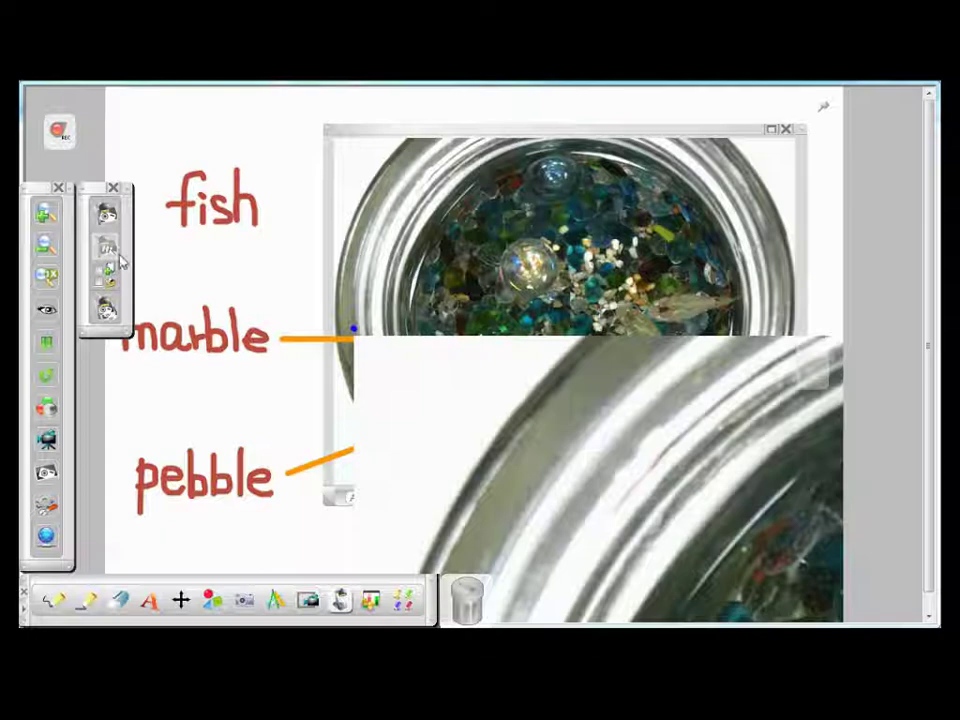
{"action": "double_click", "coordinate": [566, 458]}
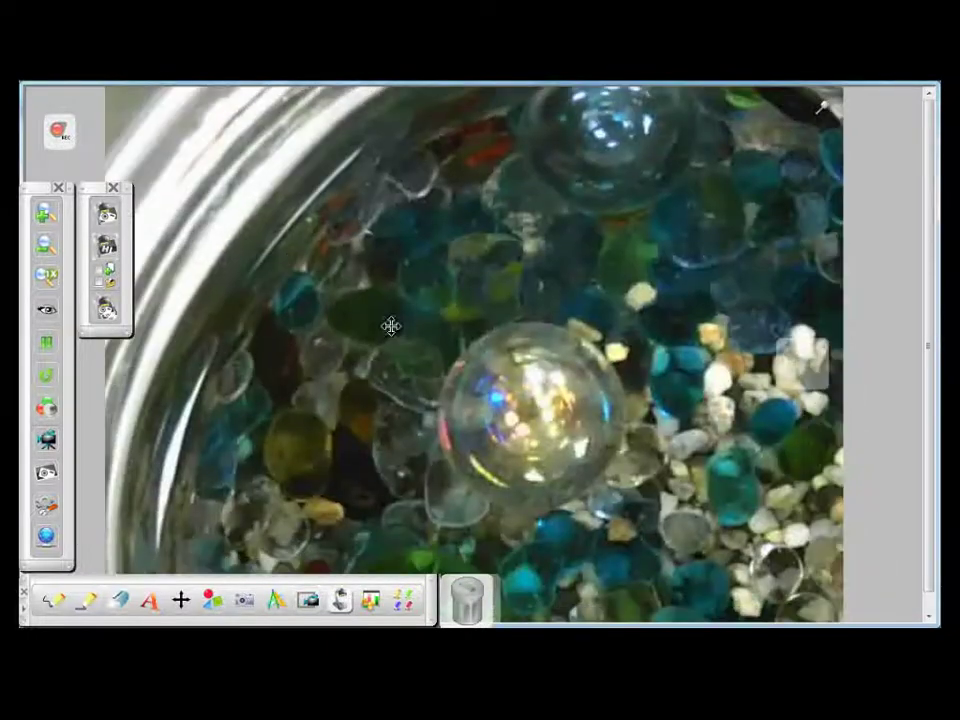
{"action": "left_click_drag", "start_coordinate": [712, 526], "coordinate": [415, 333]}
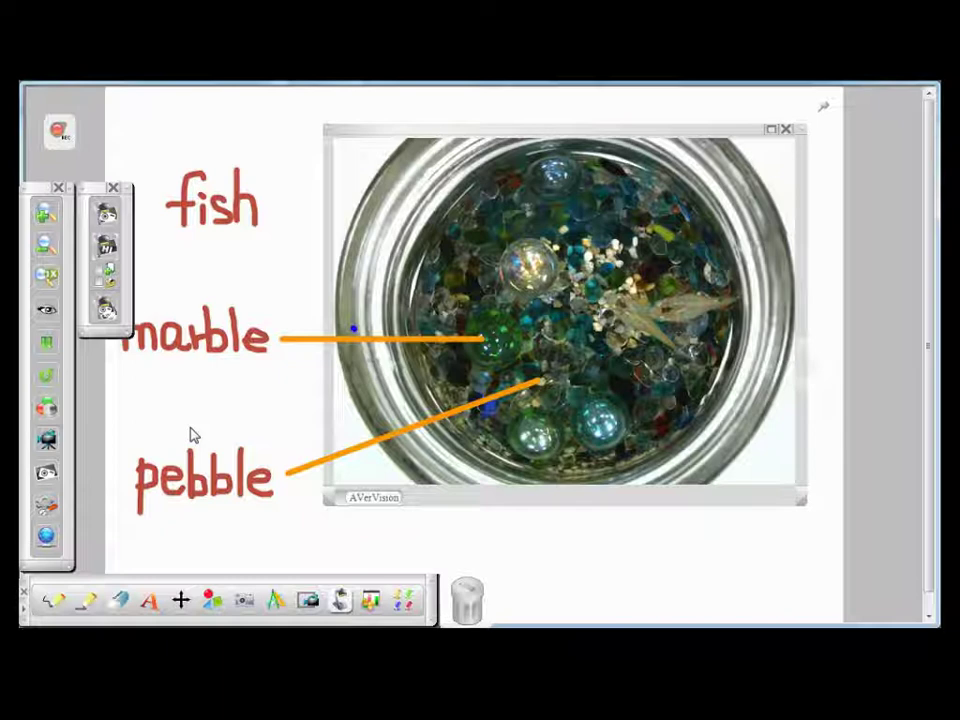
{"action": "left_click", "coordinate": [46, 506]}
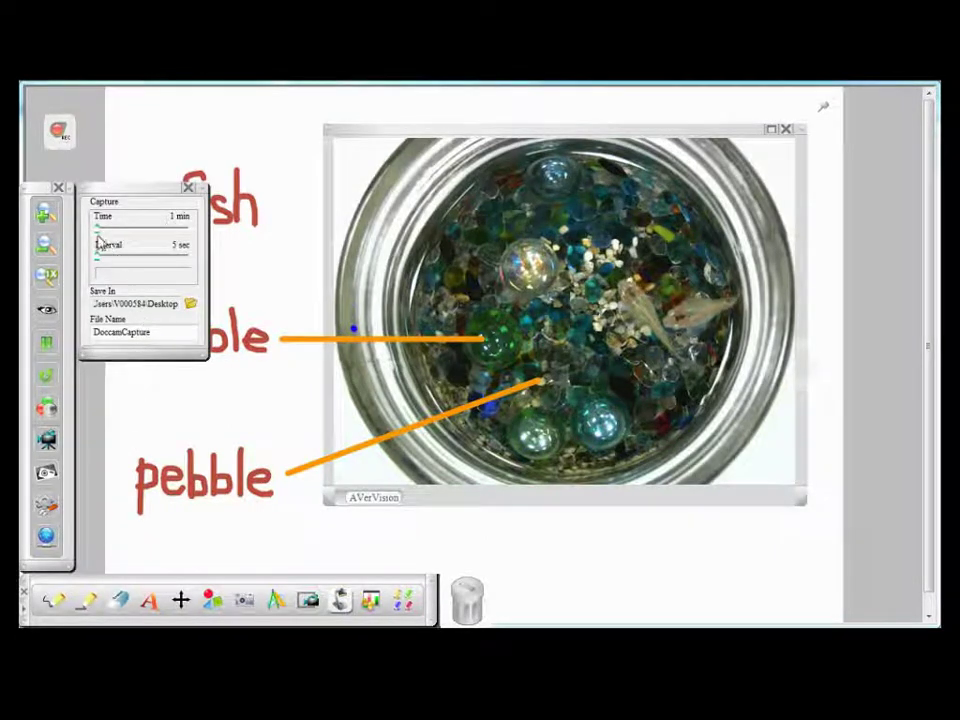
Step: Configure timed capture for 1 min at 5 sec intervals, saving DoccamCapture files to the Desktop
{"action": "left_click_drag", "start_coordinate": [97, 232], "coordinate": [187, 232]}
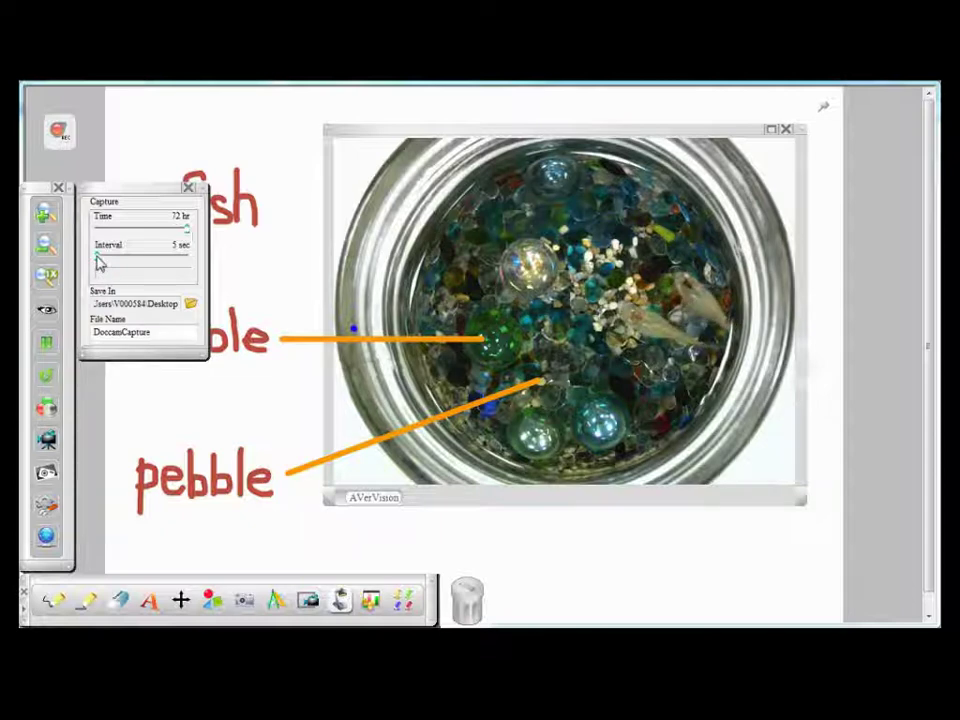
{"action": "mouse_move", "coordinate": [99, 262]}
{"action": "left_mouse_down"}
{"action": "mouse_move", "coordinate": [190, 266]}
{"action": "mouse_move", "coordinate": [97, 262]}
{"action": "left_mouse_up"}
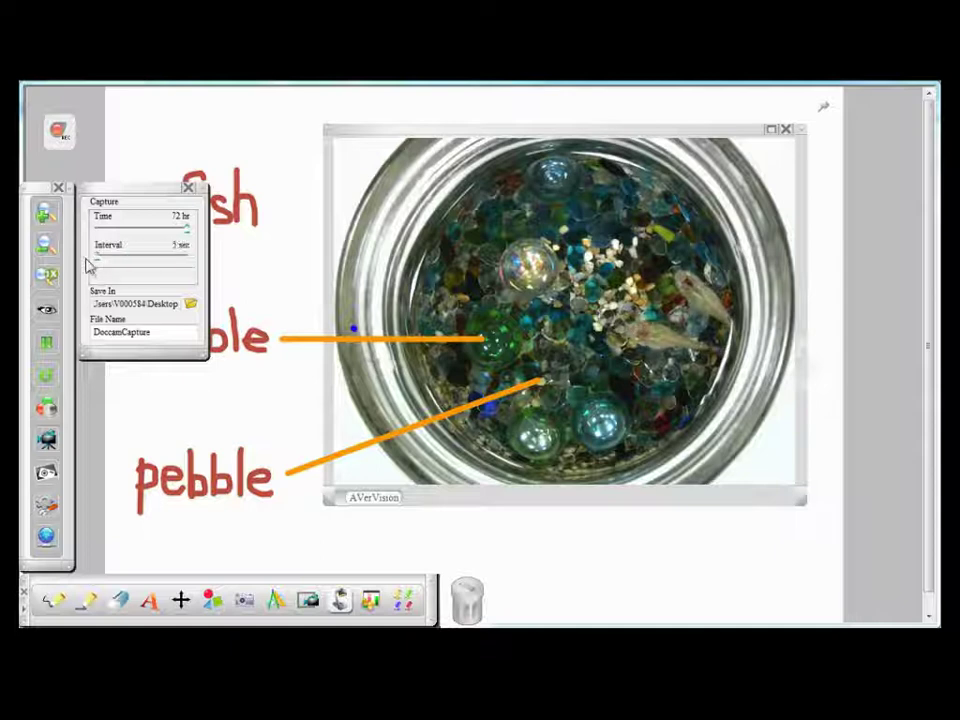
{"action": "left_click_drag", "start_coordinate": [189, 231], "coordinate": [88, 233]}
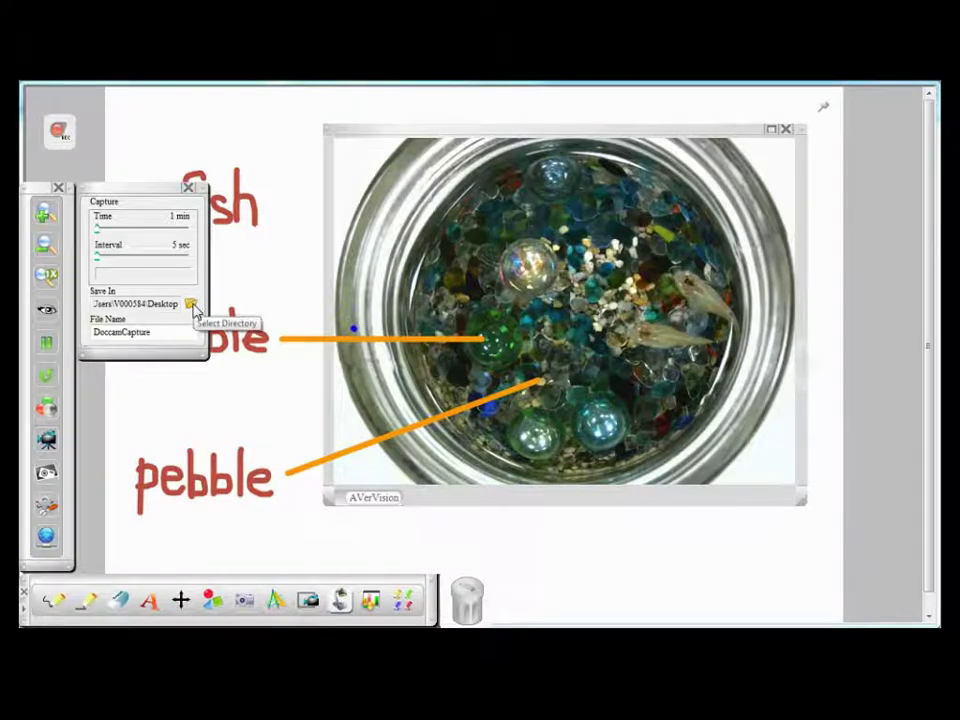
{"action": "left_click", "coordinate": [191, 303]}
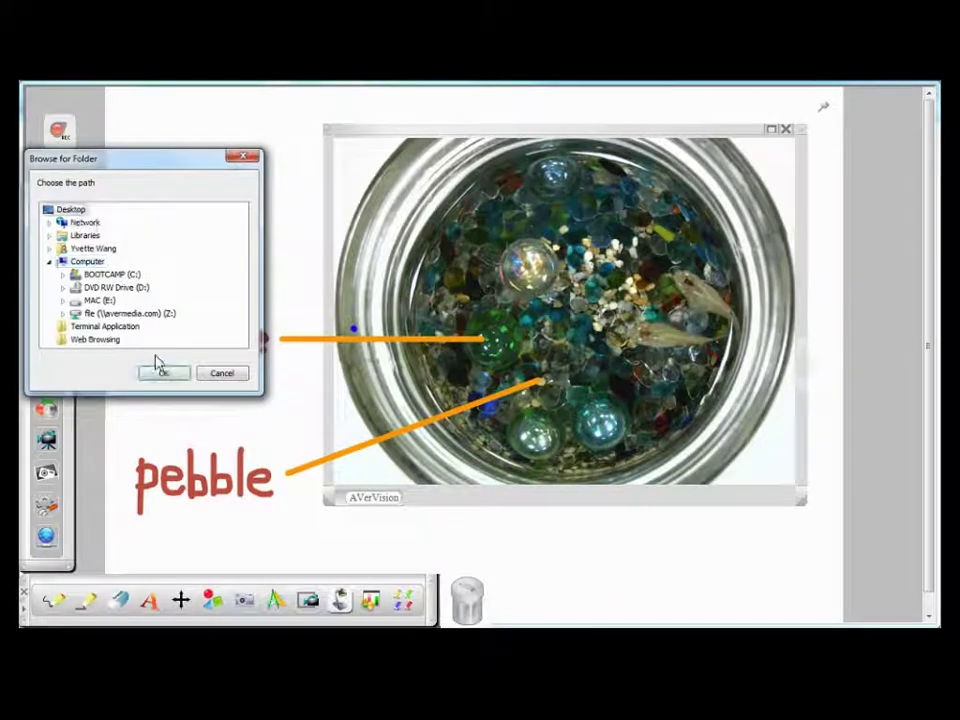
{"action": "left_click", "coordinate": [164, 374]}
{"action": "left_click_drag", "start_coordinate": [157, 333], "coordinate": [99, 334]}
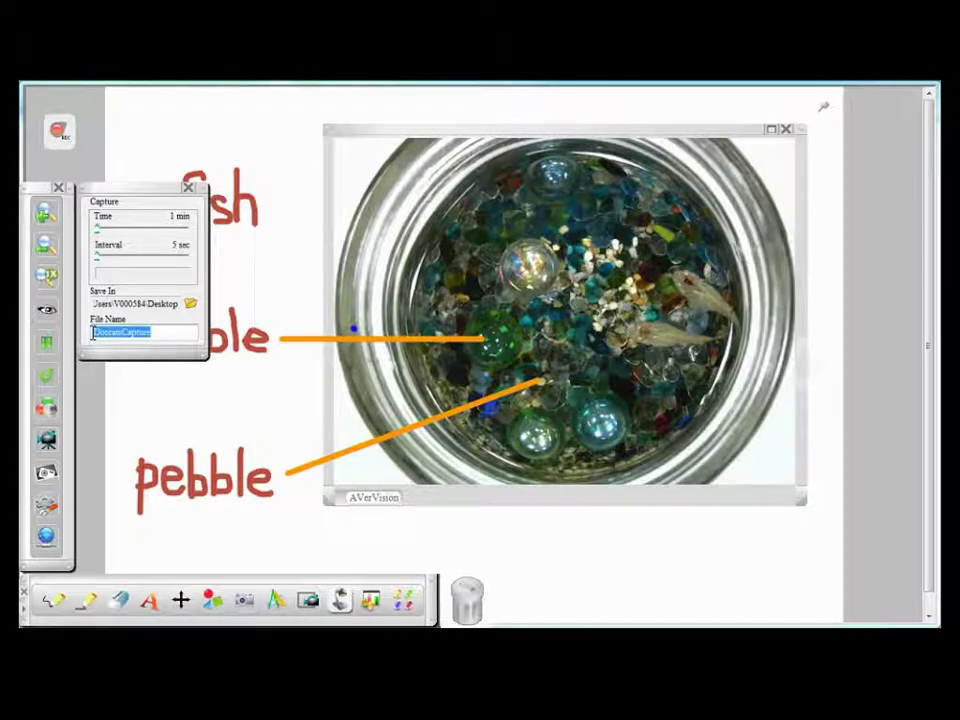
{"action": "left_click", "coordinate": [46, 473]}
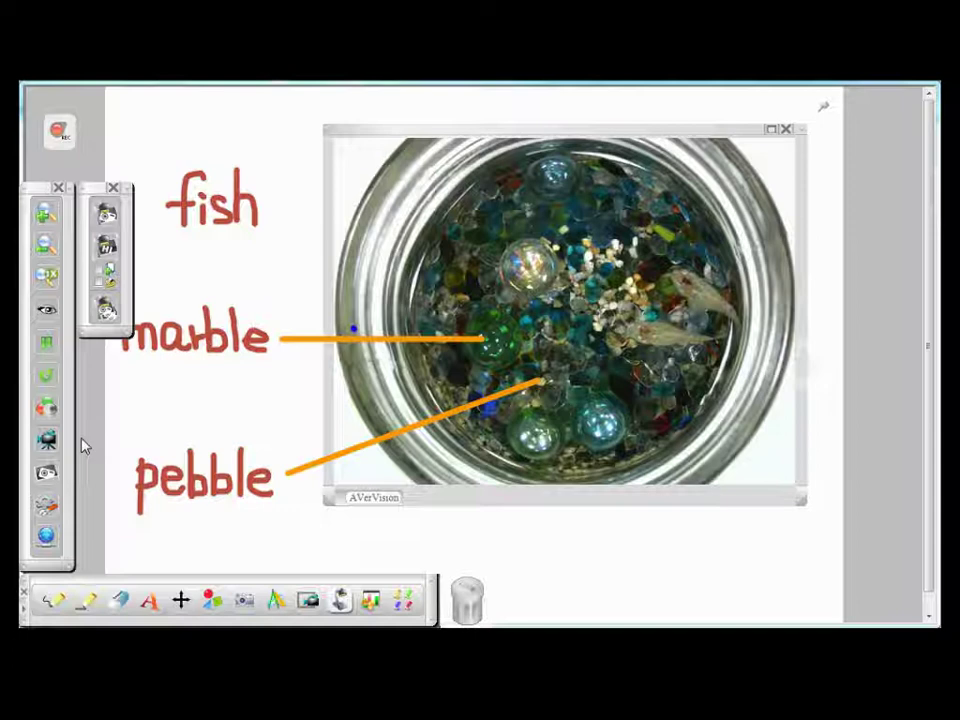
Step: Launch Continuous Capture from the camera sub-toolbar to record timed jar shots
{"action": "left_click", "coordinate": [107, 310]}
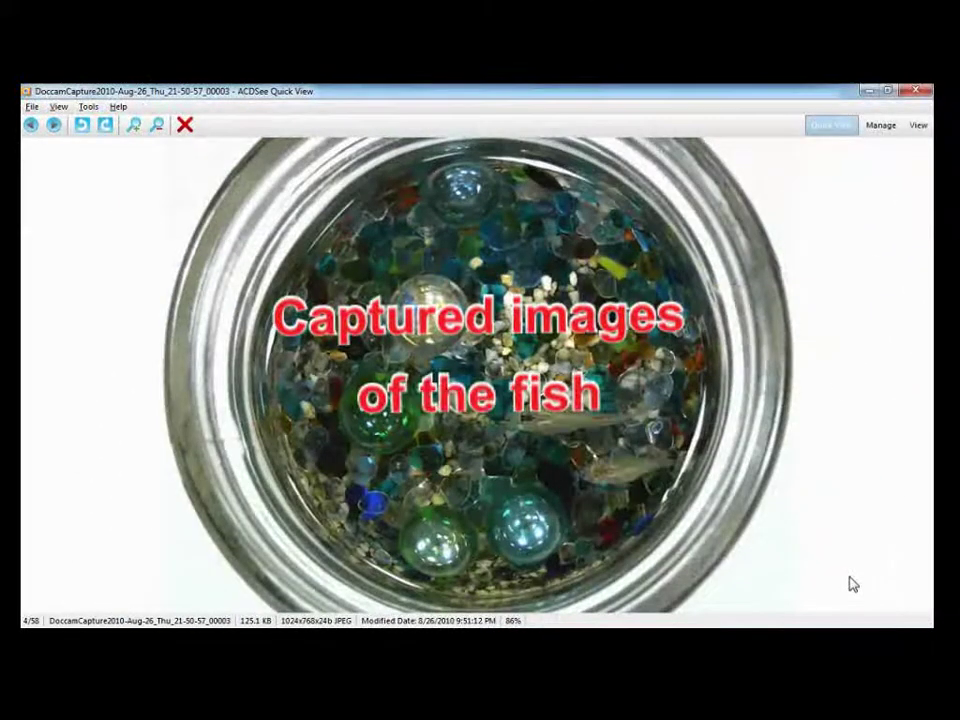
Step: Step through the DoccamCapture JPEGs in Quick View to image 41 of 58 (_00040)
{"action": "key", "text": "Right"}
{"action": "key", "text": "Right"}
{"action": "key", "text": "Right"}
{"action": "key", "text": "Right"}
{"action": "key", "text": "Right"}
{"action": "key", "text": "Right"}
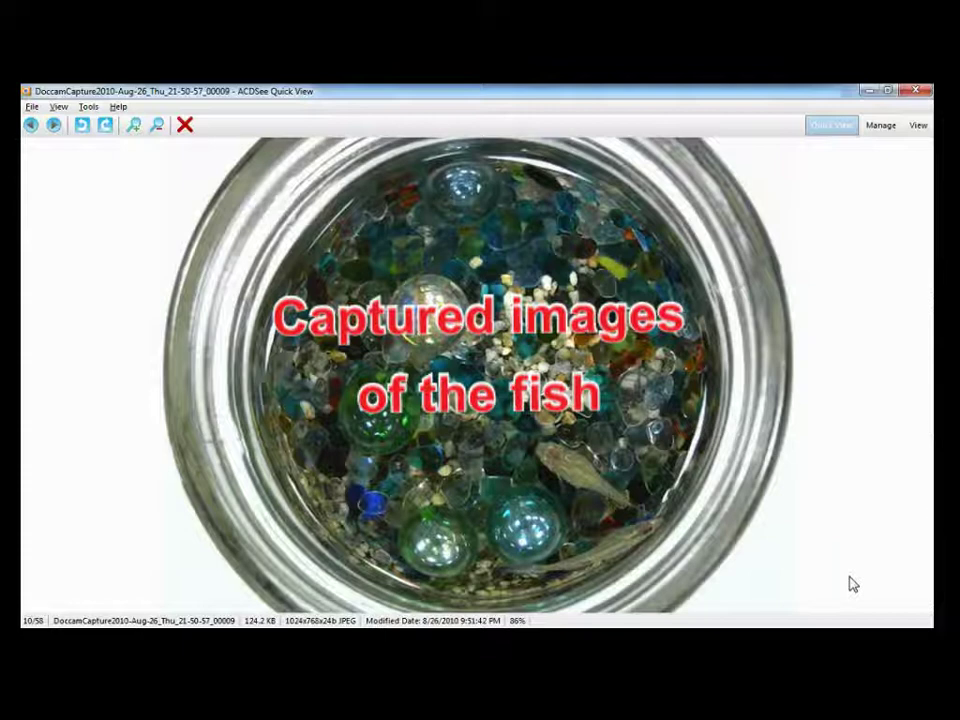
{"action": "key", "text": "Right"}
{"action": "key", "text": "Right"}
{"action": "key", "text": "Right"}
{"action": "key", "text": "Right"}
{"action": "key", "text": "Right"}
{"action": "key", "text": "Right"}
{"action": "key", "text": "Right"}
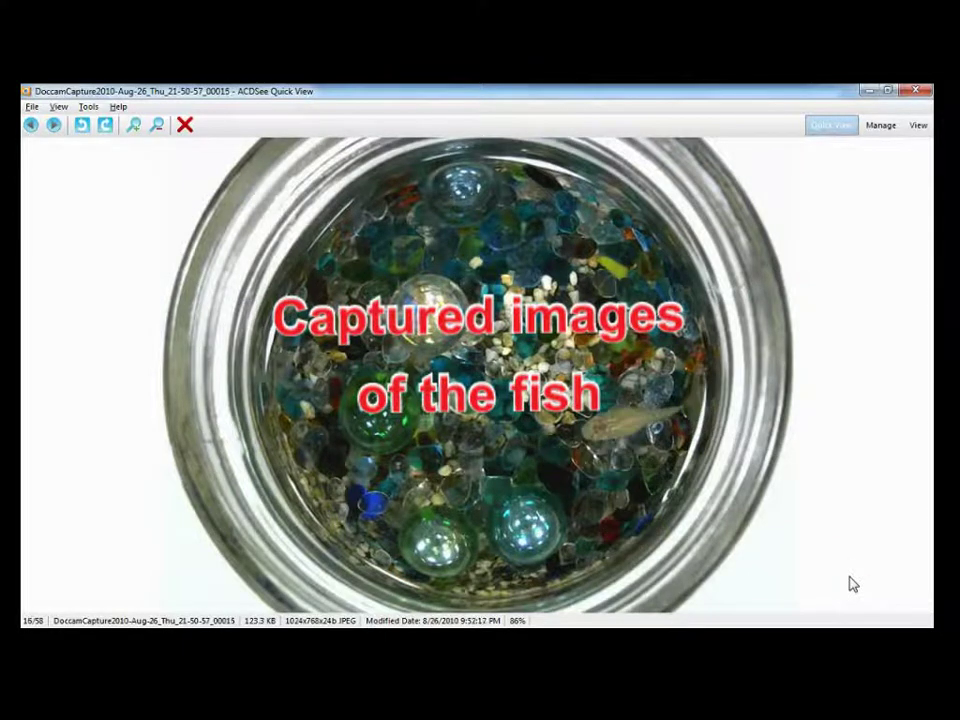
{"action": "key", "text": "Right"}
{"action": "key", "text": "Right"}
{"action": "key", "text": "Right"}
{"action": "key", "text": "Right"}
{"action": "key", "text": "Right"}
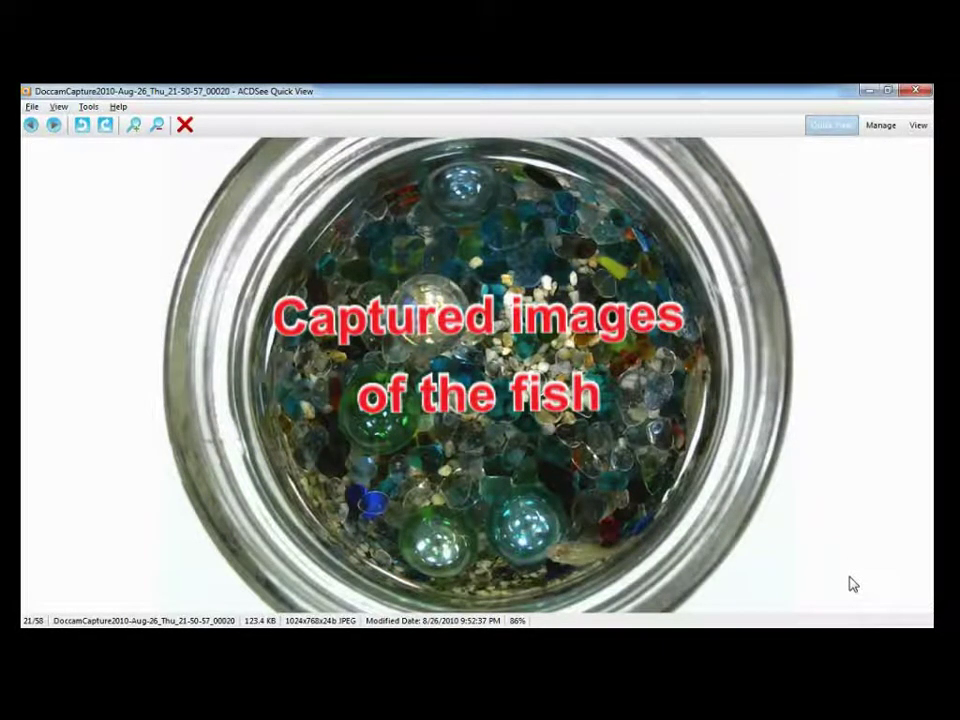
{"action": "key", "text": "Right"}
{"action": "key", "text": "Right"}
{"action": "key", "text": "Right"}
{"action": "key", "text": "Right"}
{"action": "key", "text": "Right"}
{"action": "key", "text": "Right"}
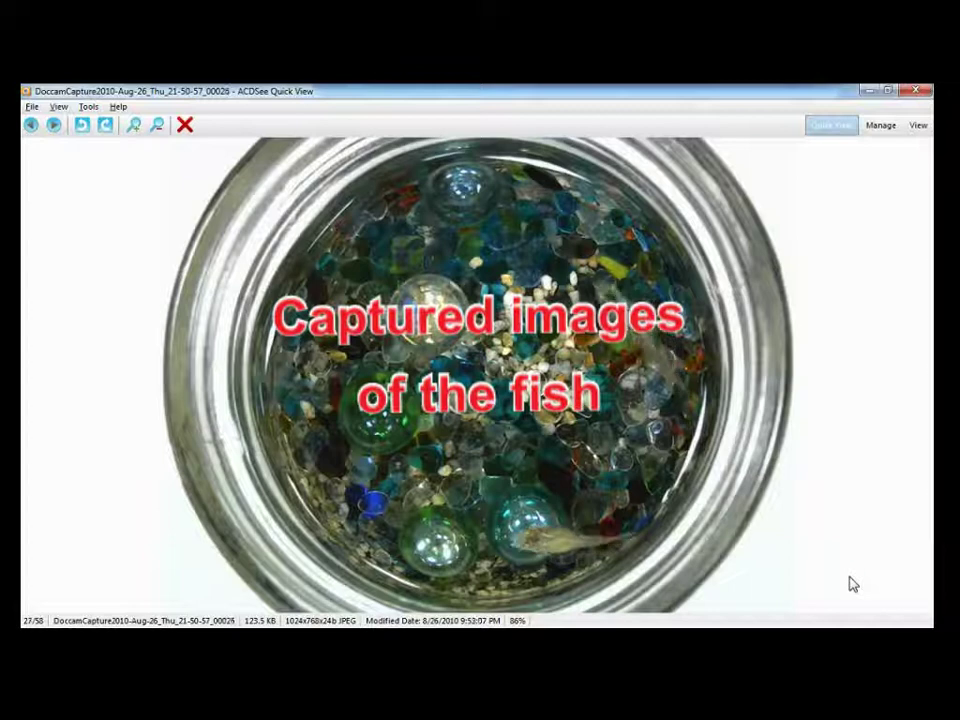
{"action": "key", "text": "Right"}
{"action": "key", "text": "Right"}
{"action": "key", "text": "Right"}
{"action": "key", "text": "Right"}
{"action": "key", "text": "Right"}
{"action": "key", "text": "Right"}
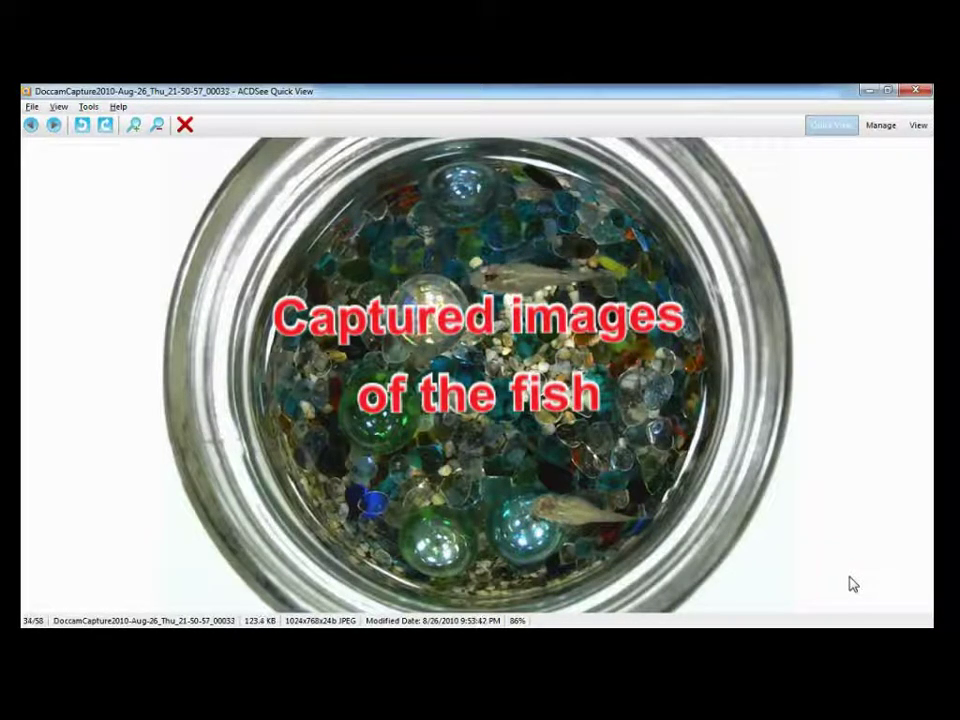
{"action": "key", "text": "Right"}
{"action": "key", "text": "Right"}
{"action": "key", "text": "Right"}
{"action": "key", "text": "Right"}
{"action": "key", "text": "Right"}
{"action": "key", "text": "Right"}
{"action": "key", "text": "Right"}
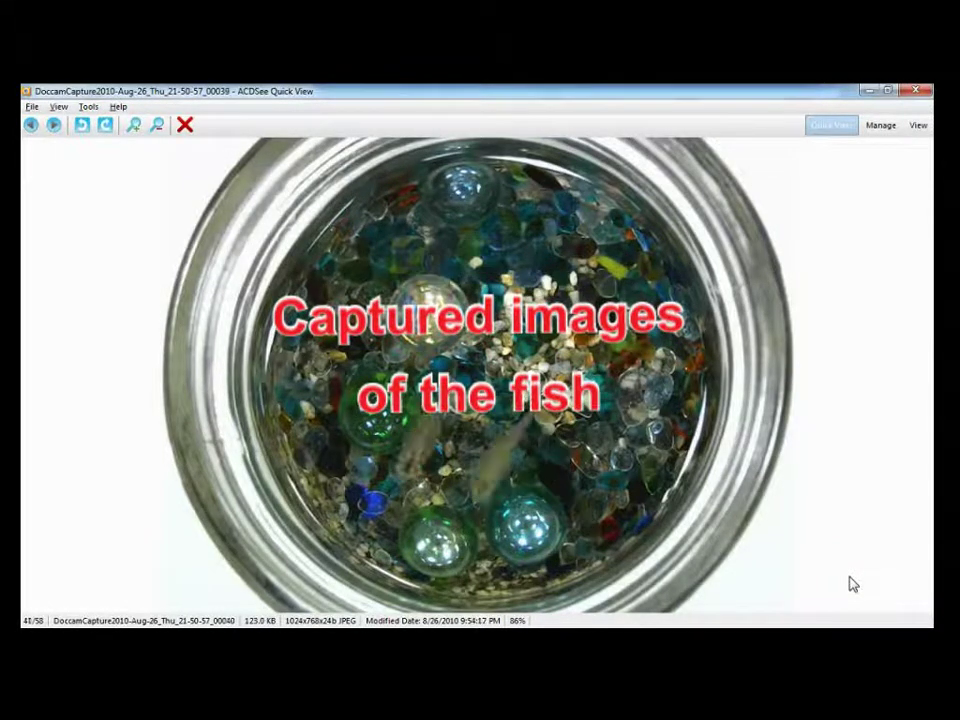